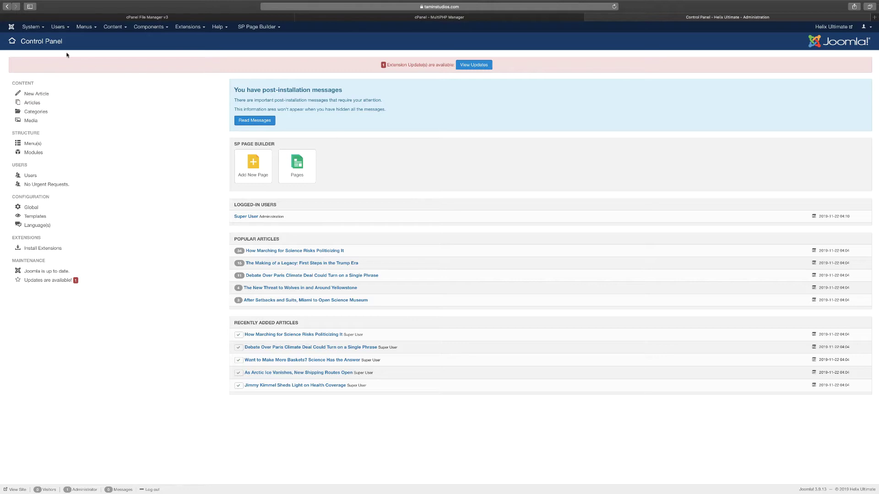
Step: Browse the System and Menus administration menus in the admin header, then close them
click(42, 30)
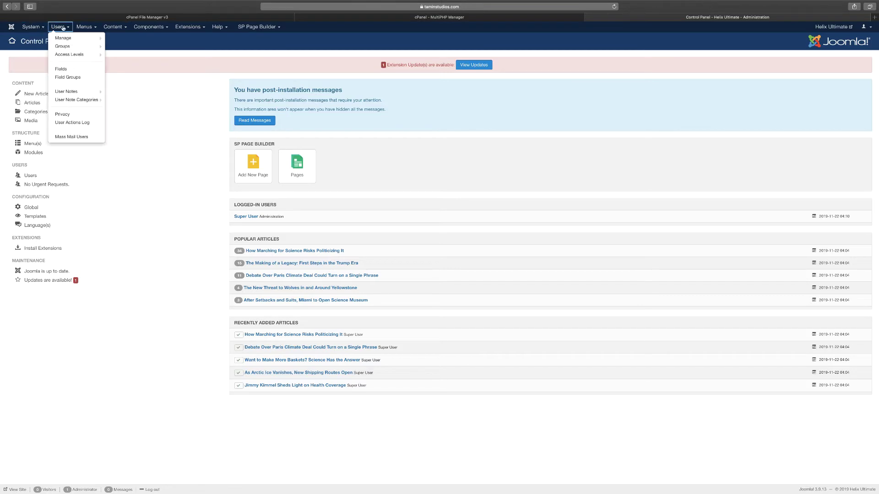
mouse_move(79, 29)
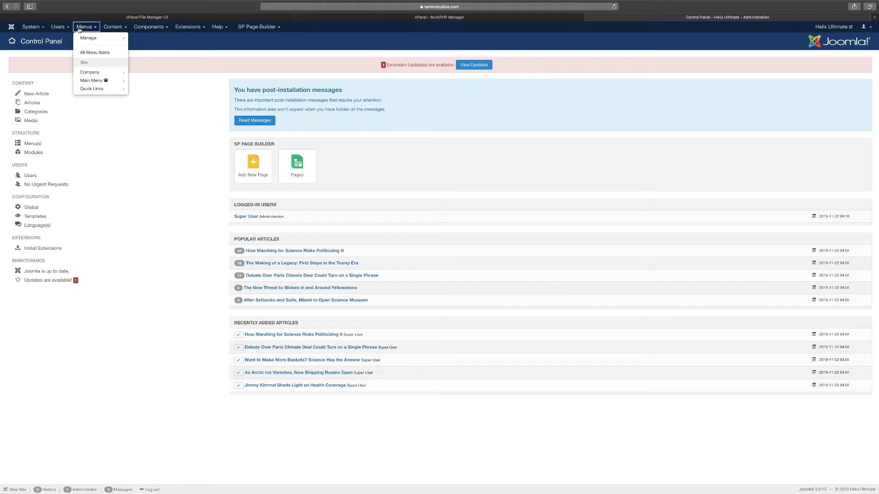
mouse_move(111, 30)
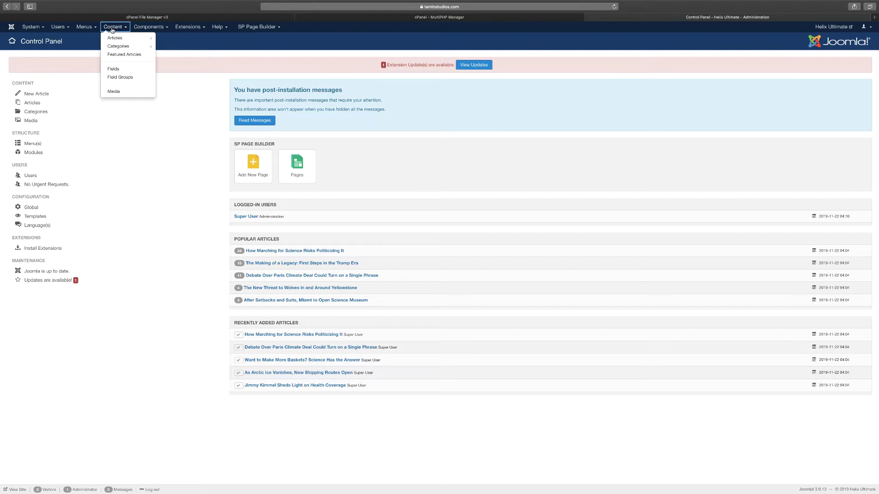
mouse_move(150, 29)
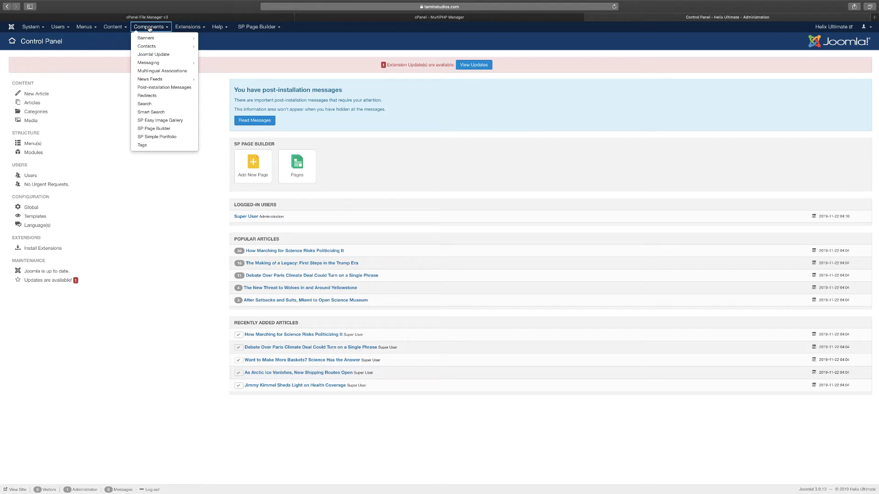
mouse_move(35, 29)
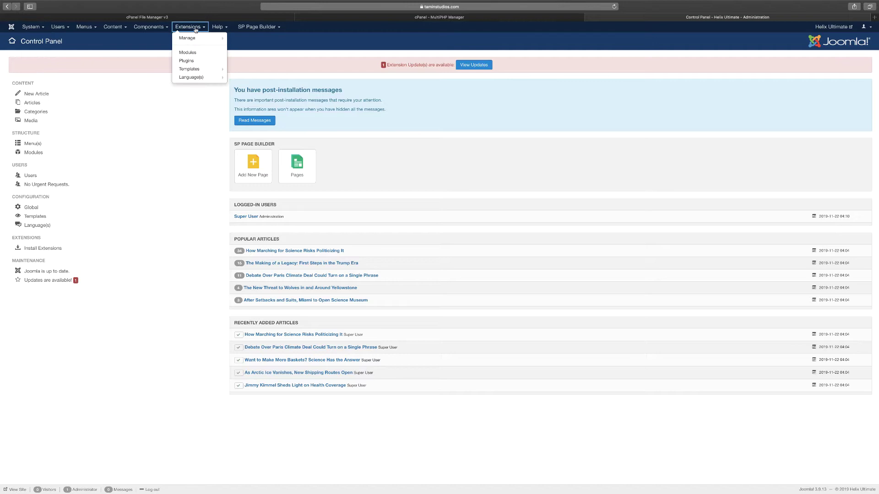
mouse_move(218, 27)
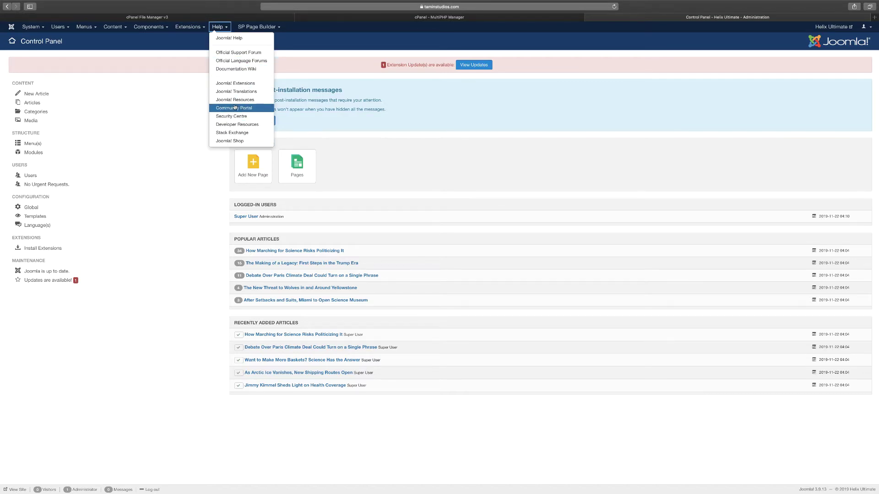
mouse_move(183, 31)
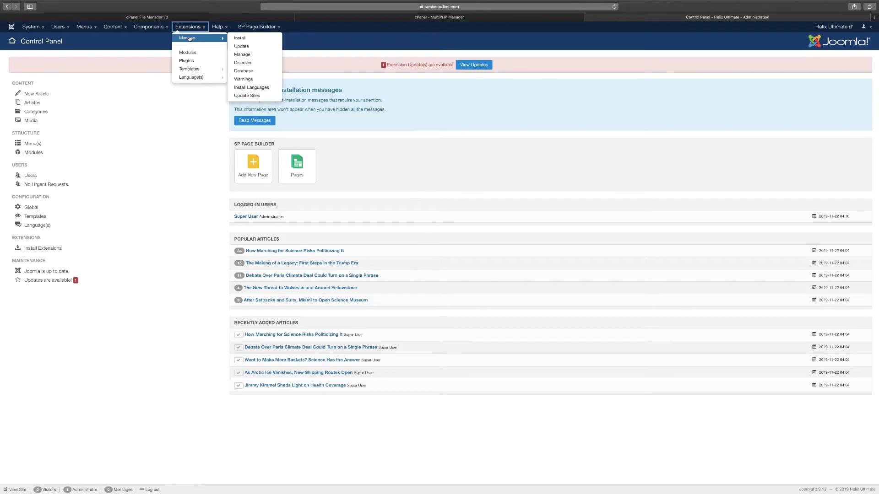
click(86, 27)
mouse_move(94, 40)
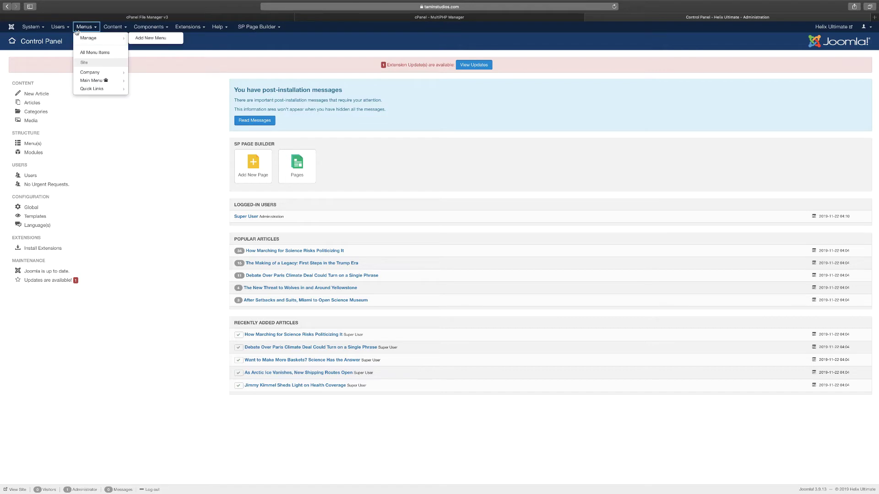
click(31, 28)
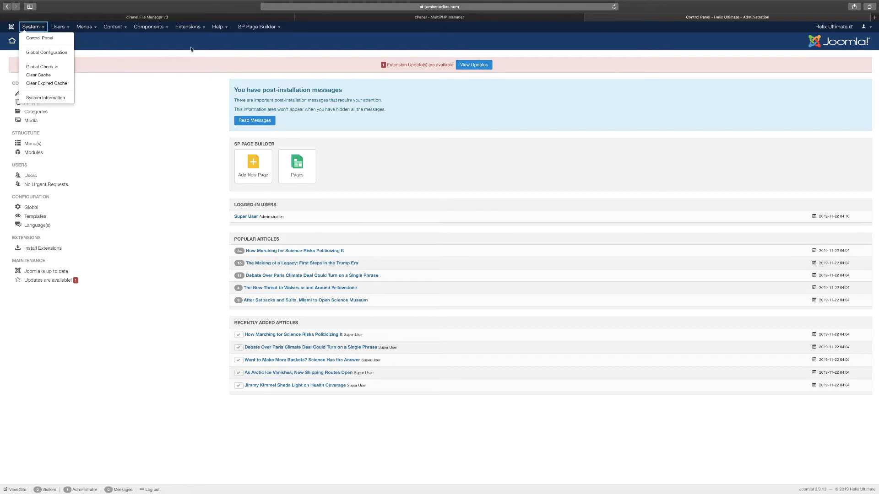
click(619, 42)
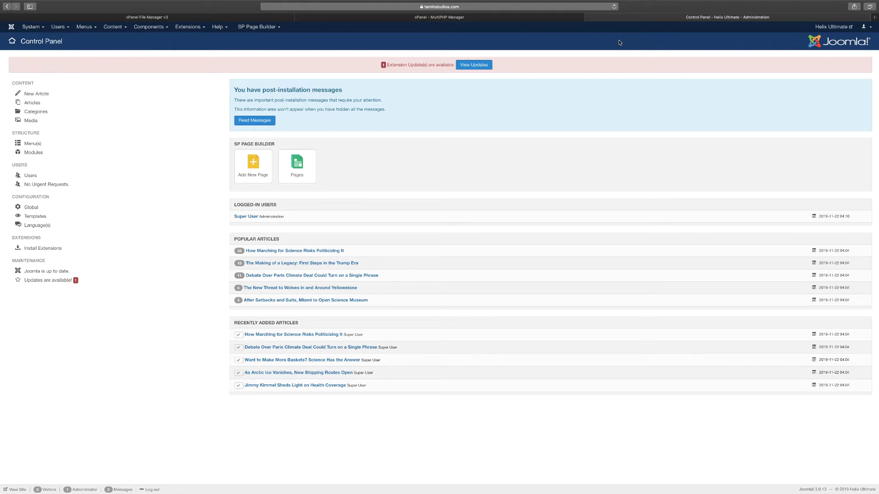
Step: Preview the Helix Ultimate front-end Home page in a new tab, then return to the Control Panel
click(831, 27)
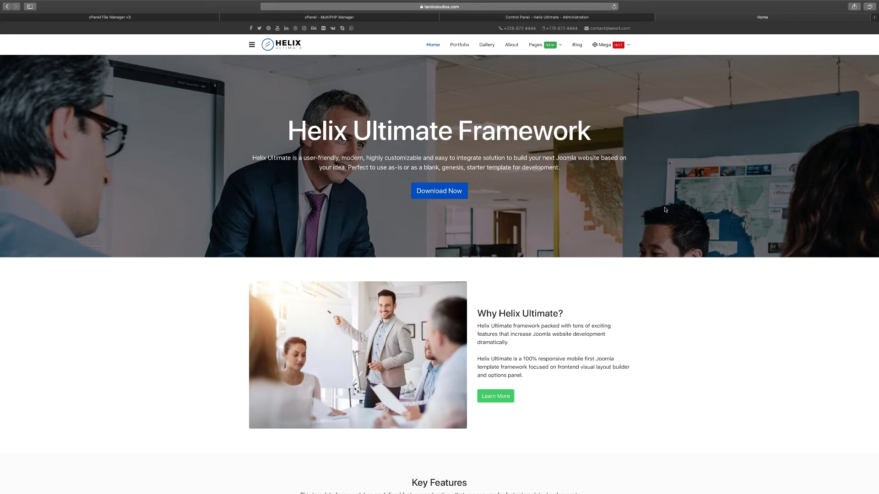
scroll(665, 209, down, 10)
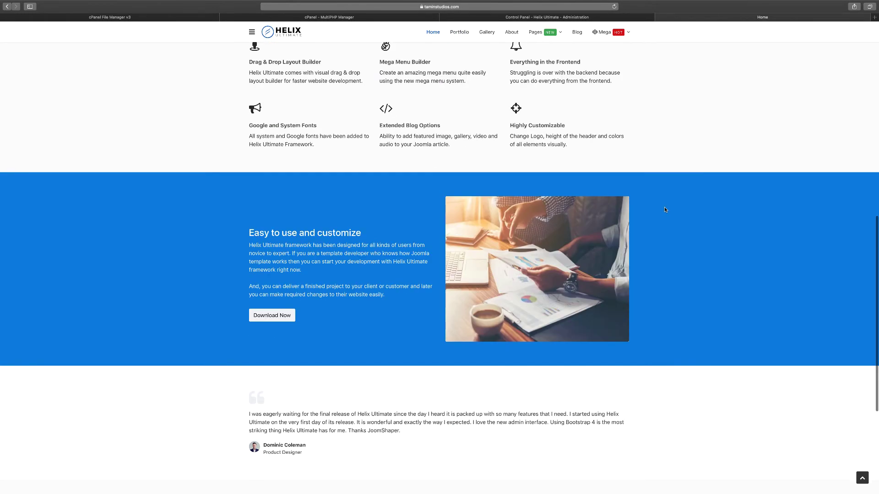
scroll(665, 210, down, 4)
scroll(665, 210, down, 1)
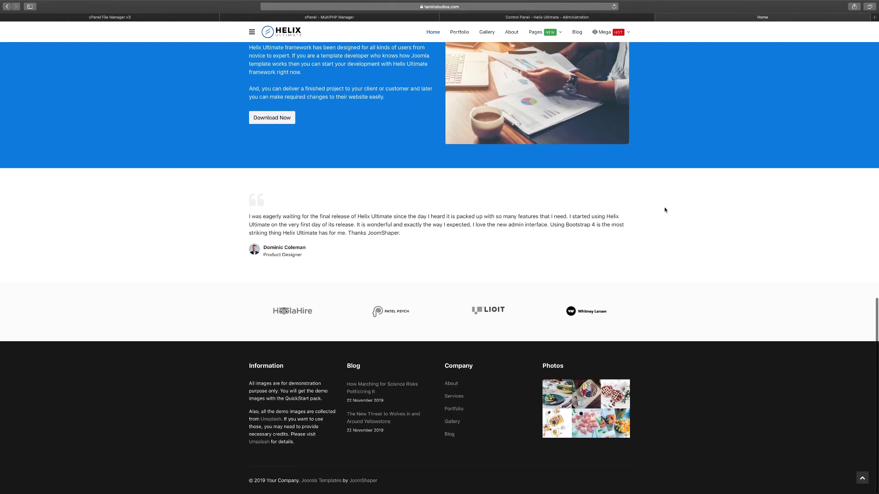
scroll(665, 210, up, 15)
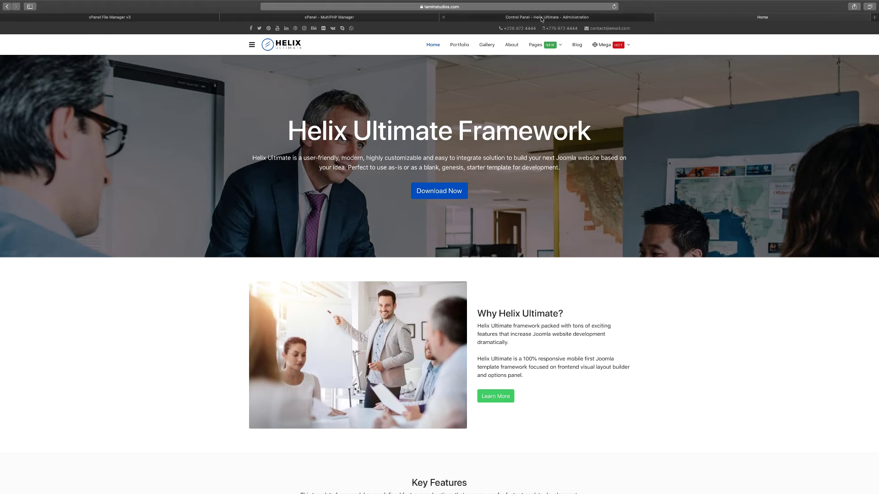
mouse_move(562, 49)
mouse_move(629, 46)
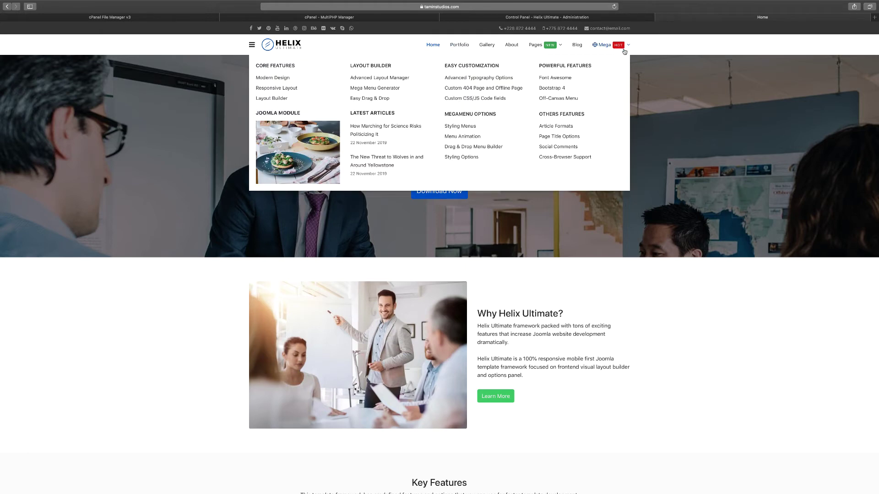
click(574, 17)
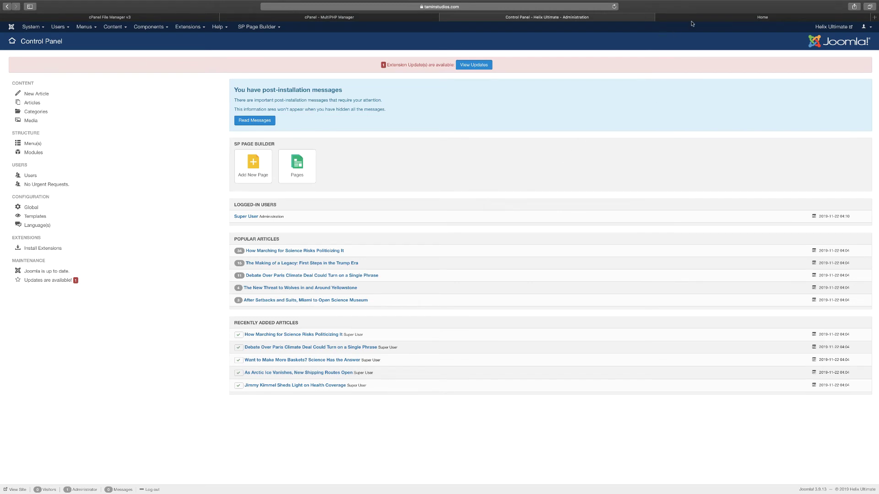
Step: Check the About and Gallery page addresses, confirming they still contain index.php
click(701, 18)
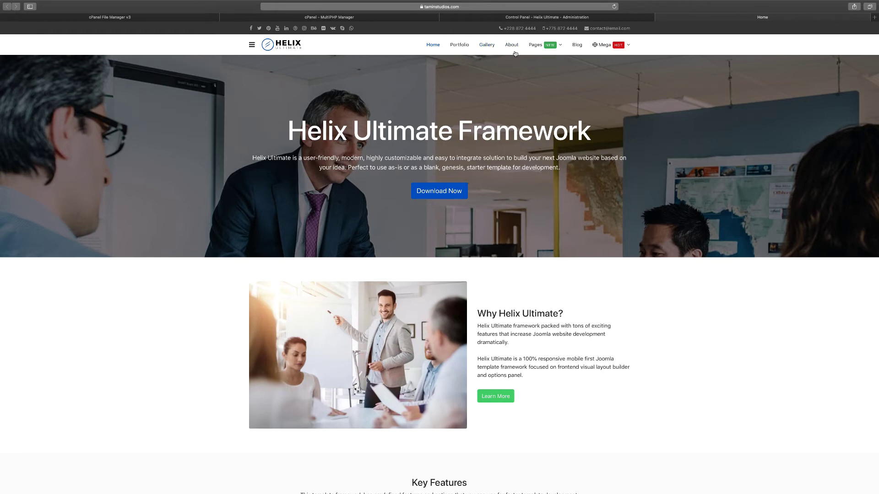
click(511, 45)
click(480, 6)
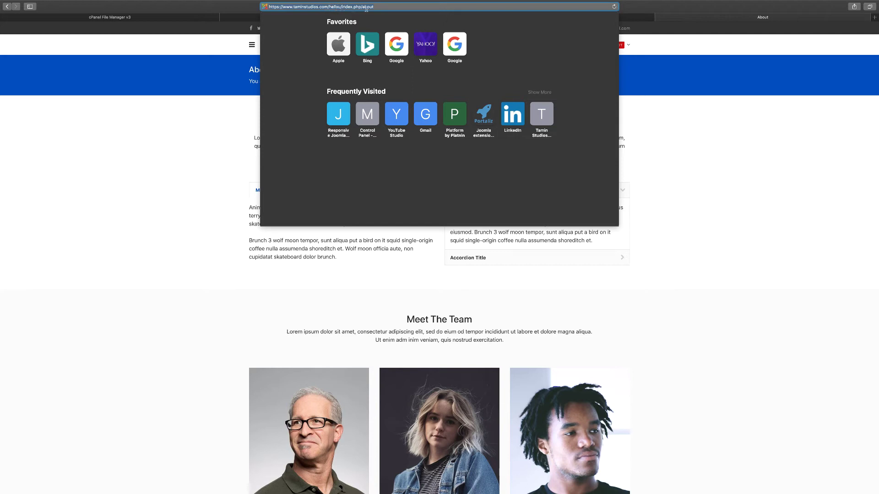
drag(374, 7, 343, 7)
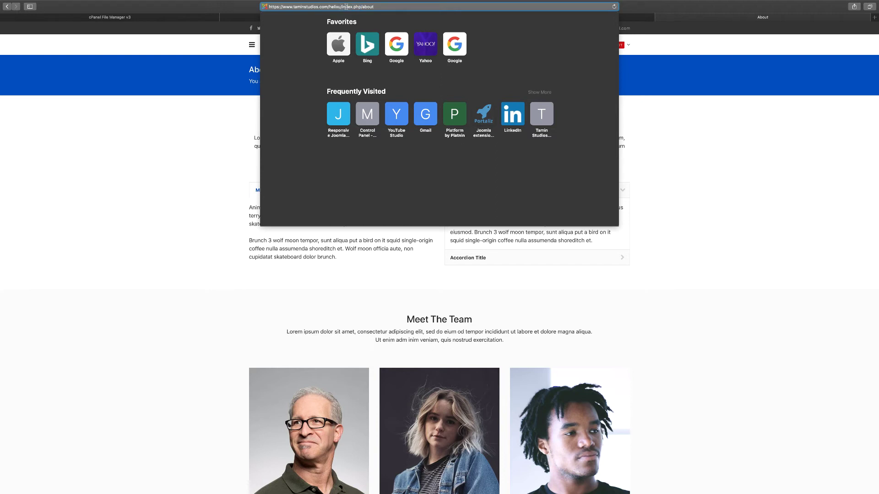
click(682, 145)
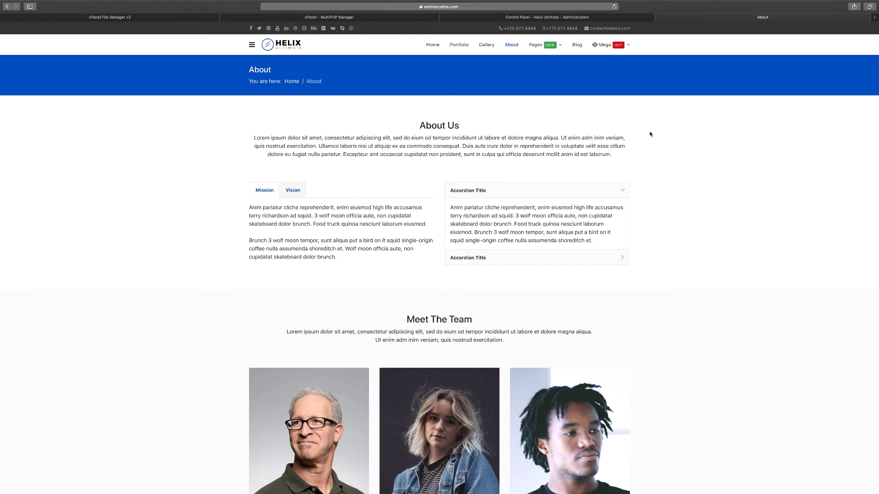
click(485, 44)
click(383, 5)
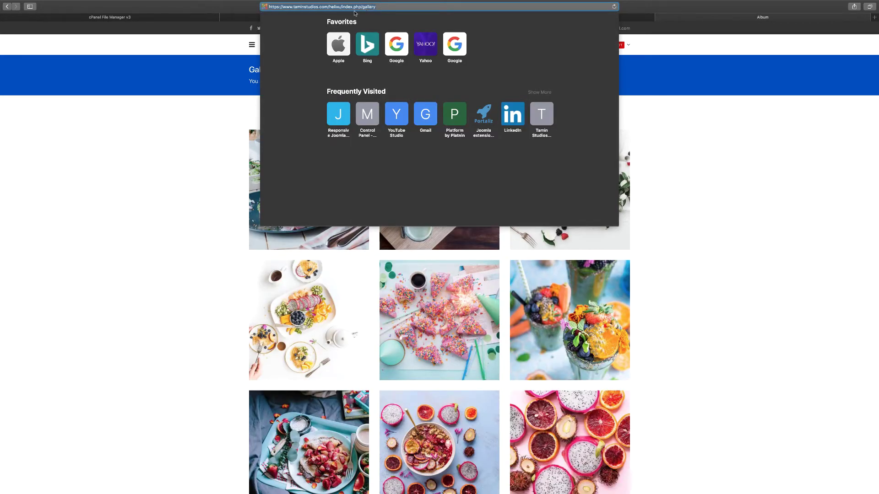
click(694, 173)
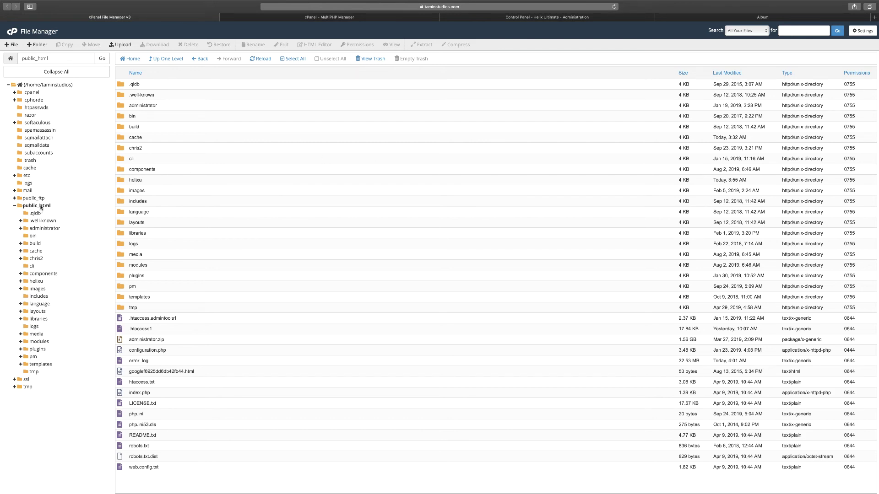
Step: Rename htaccess.txt in the helixu folder to .htaccess using the File Manager's Rename action
click(37, 281)
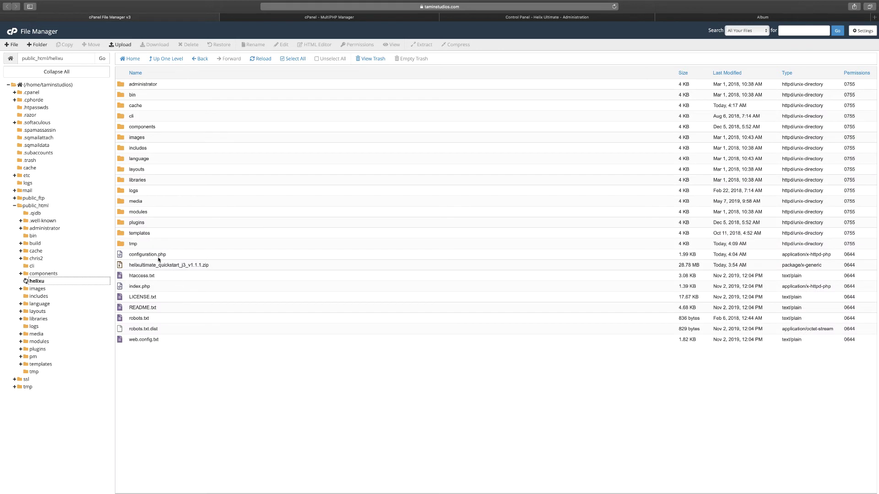
click(147, 275)
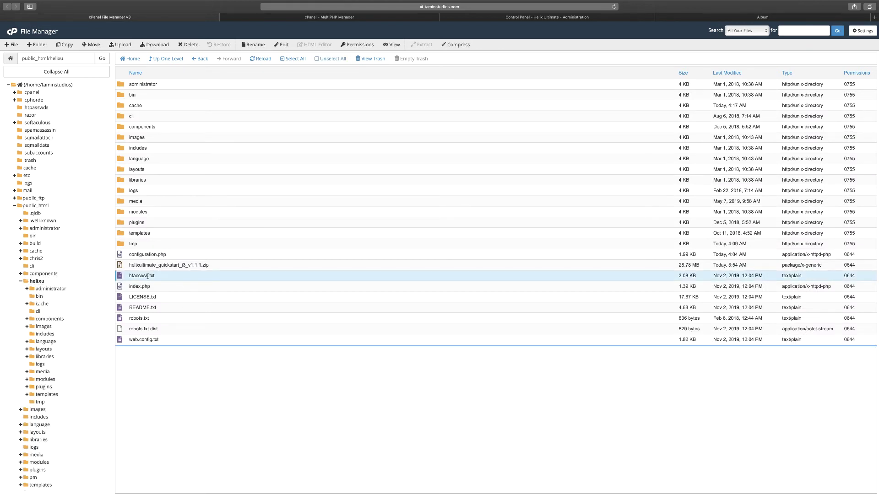
right_click(147, 277)
click(166, 332)
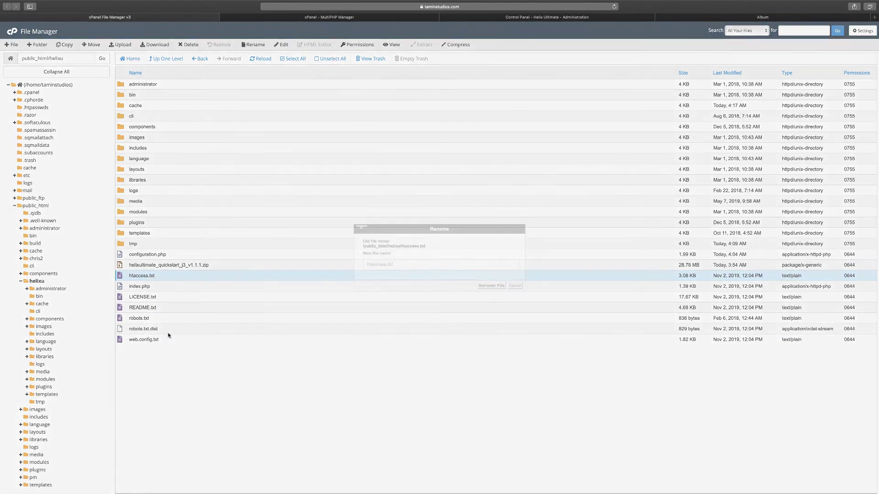
key(BackSpace)
key(BackSpace)
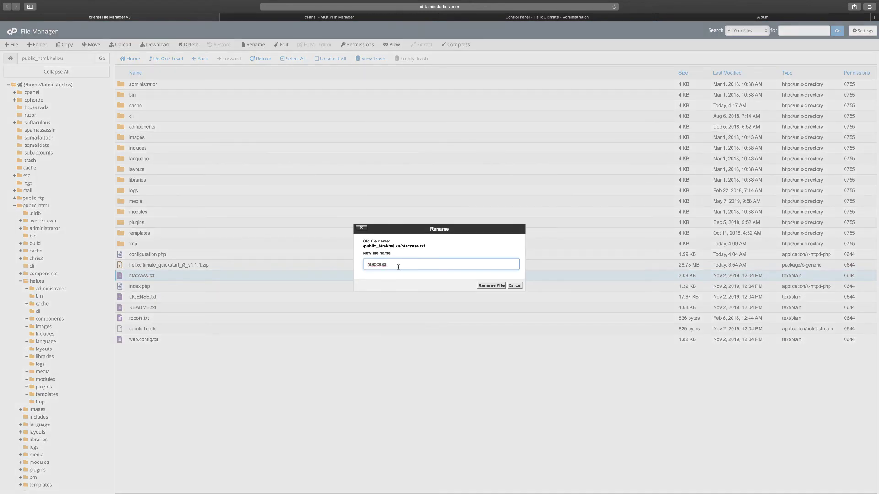
click(368, 265)
text(.)
click(491, 286)
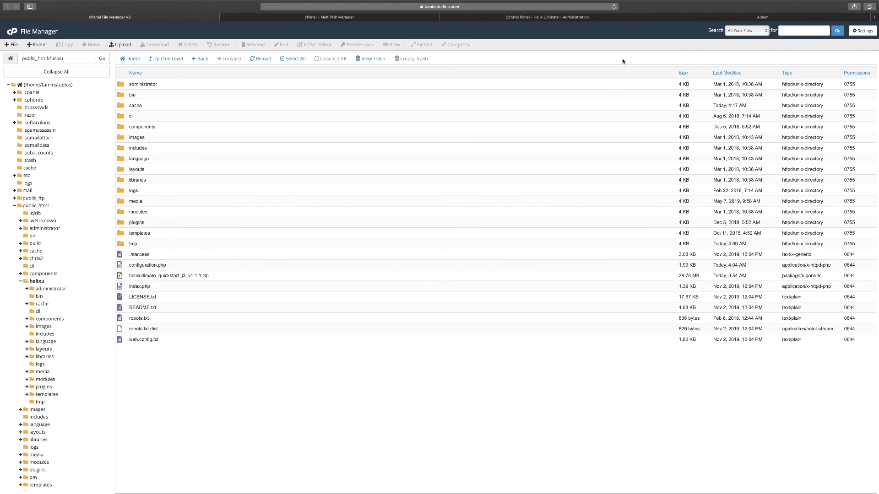
Step: Set Use URL Rewriting to Yes in Global Configuration and Save & Close
click(576, 17)
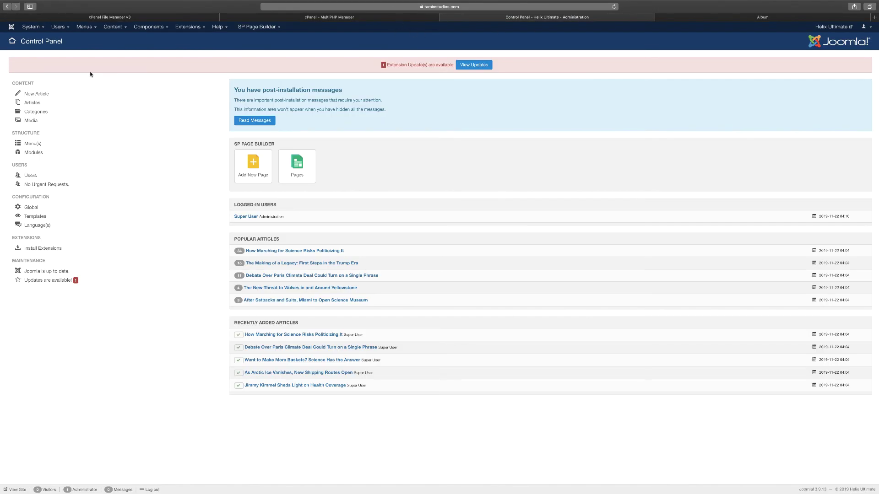
click(42, 30)
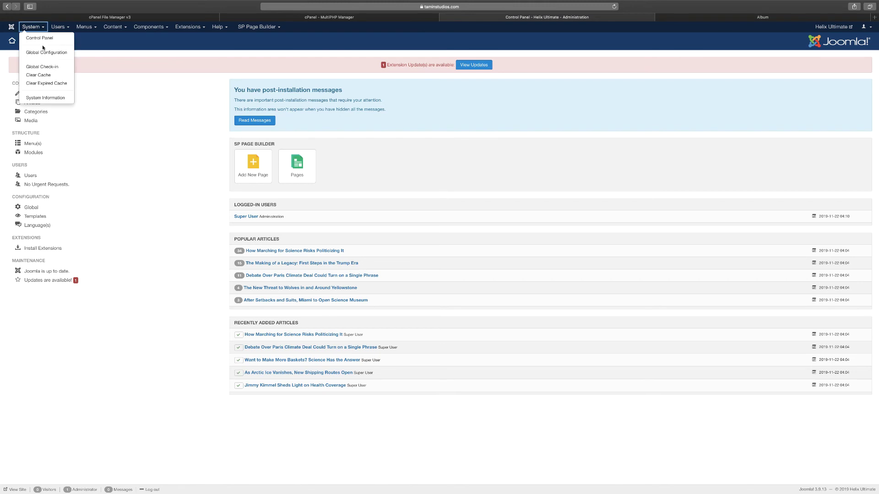
click(44, 53)
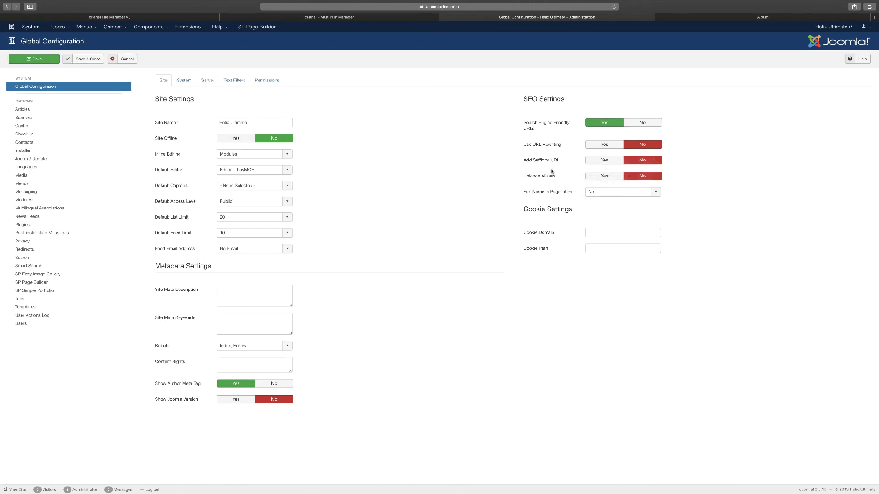
mouse_move(535, 150)
click(604, 145)
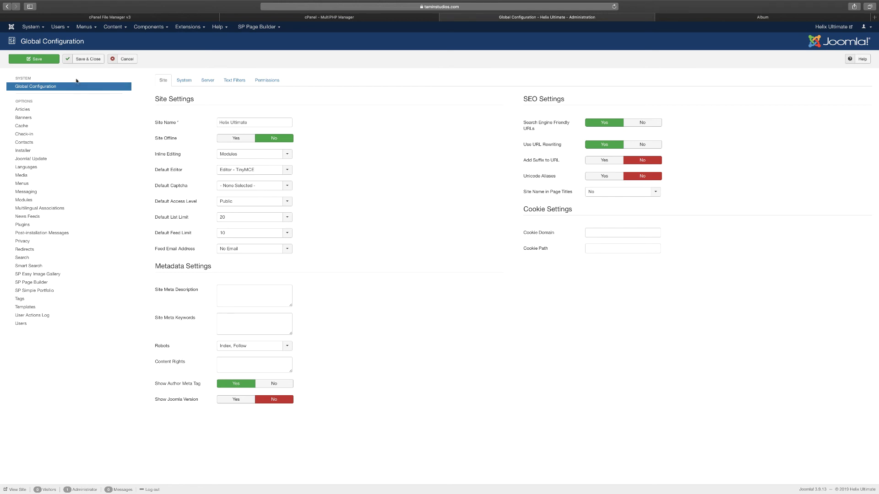
click(86, 60)
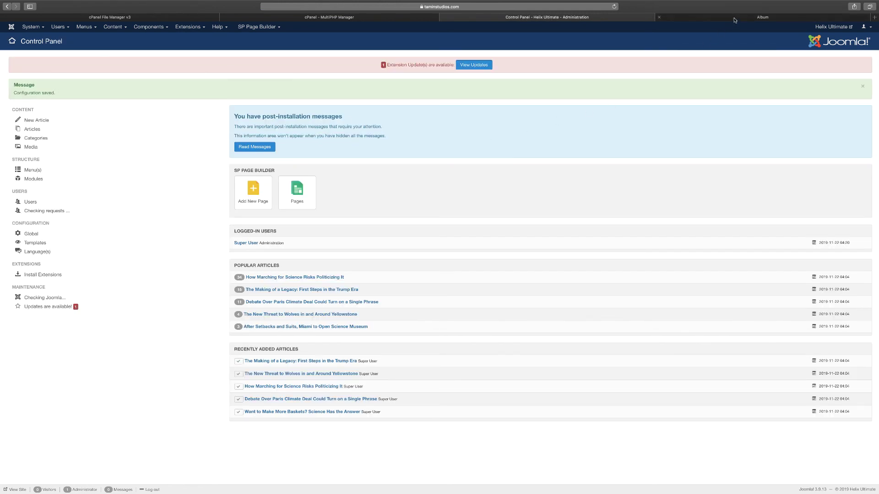
Step: Recheck the Gallery and About URLs, confirming About now loads at helixu/about without index.php
click(735, 19)
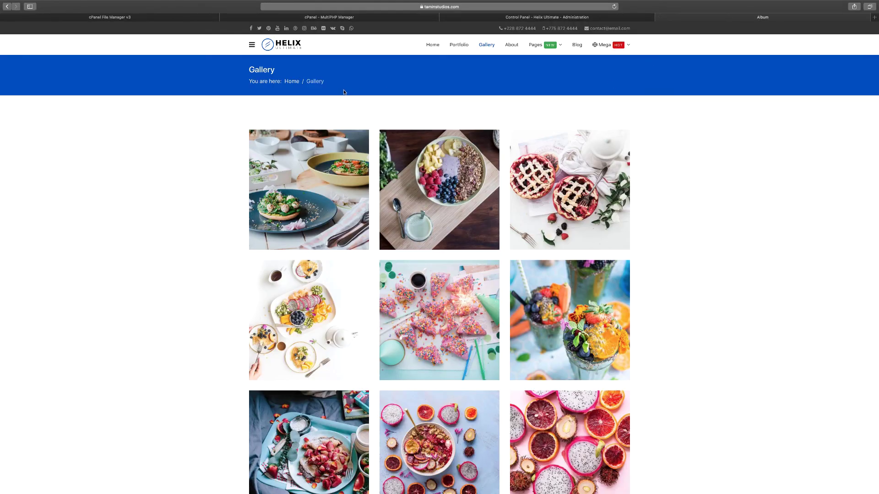
click(473, 7)
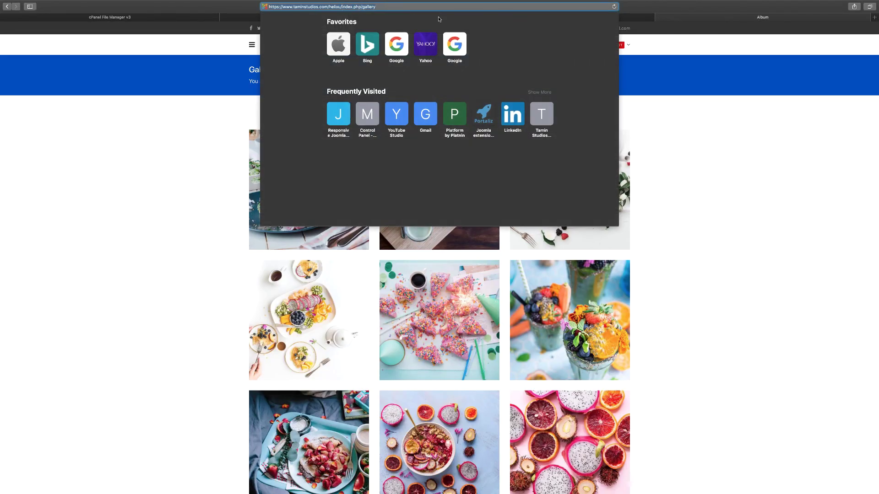
click(687, 143)
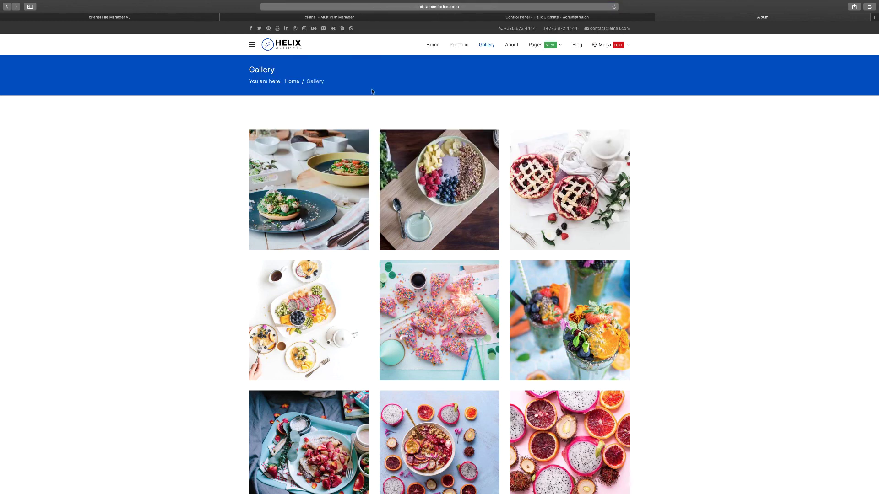
click(285, 46)
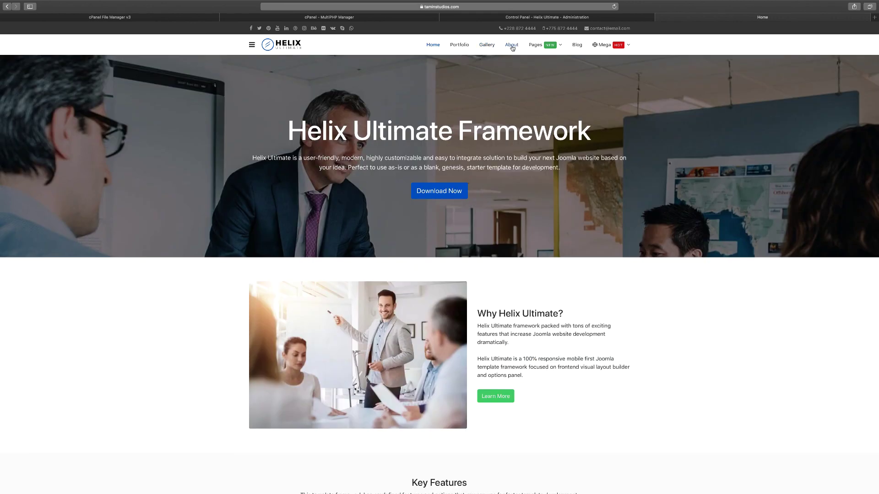
click(512, 48)
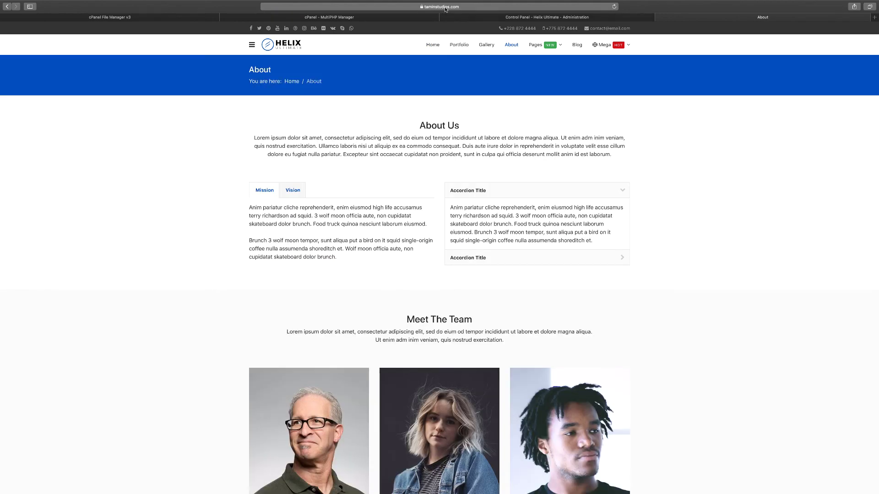
click(368, 6)
click(365, 7)
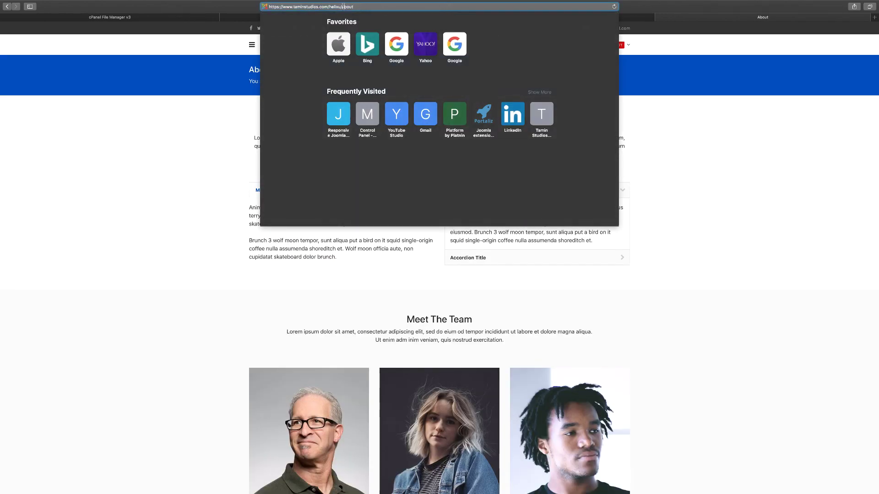
click(681, 168)
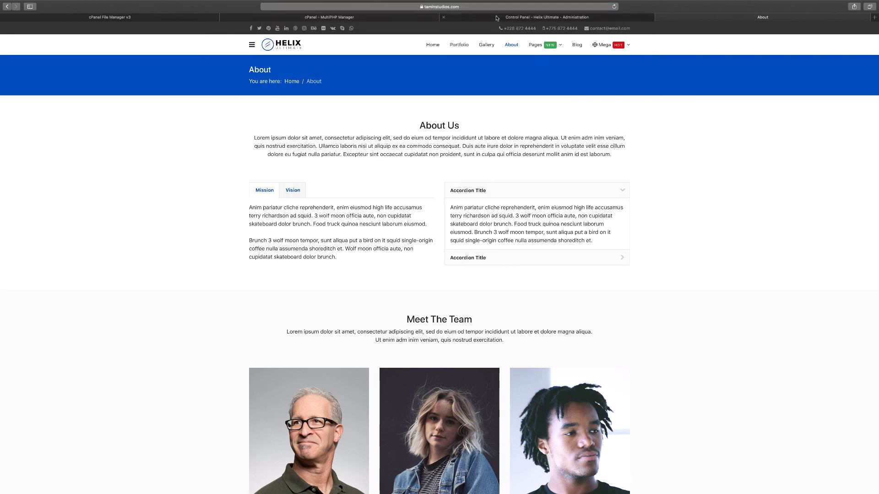